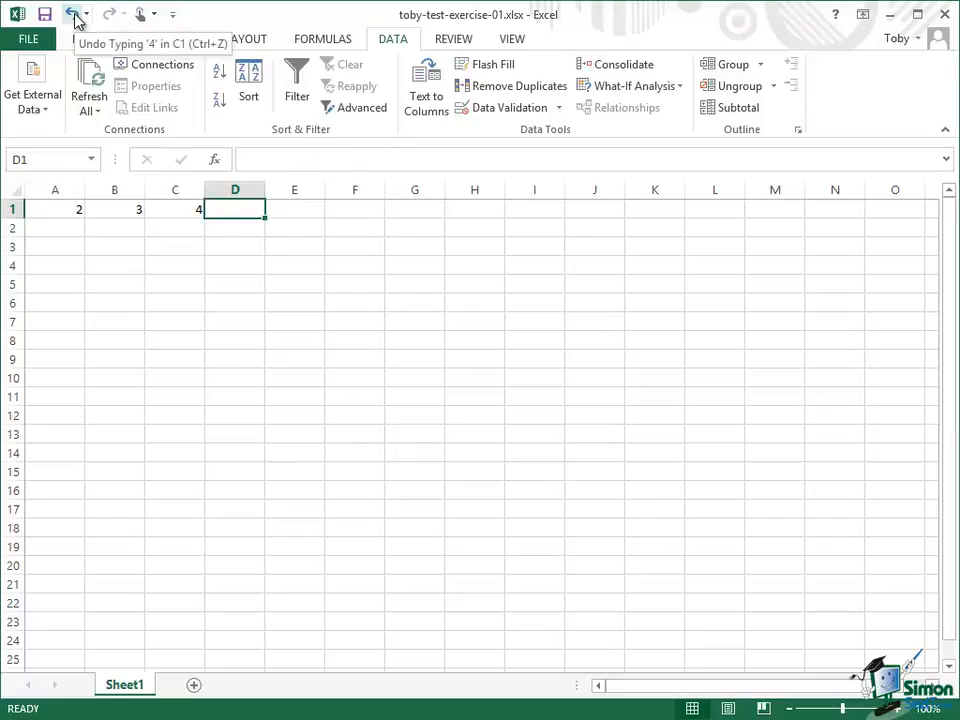
left_click(313, 44)
left_click(238, 45)
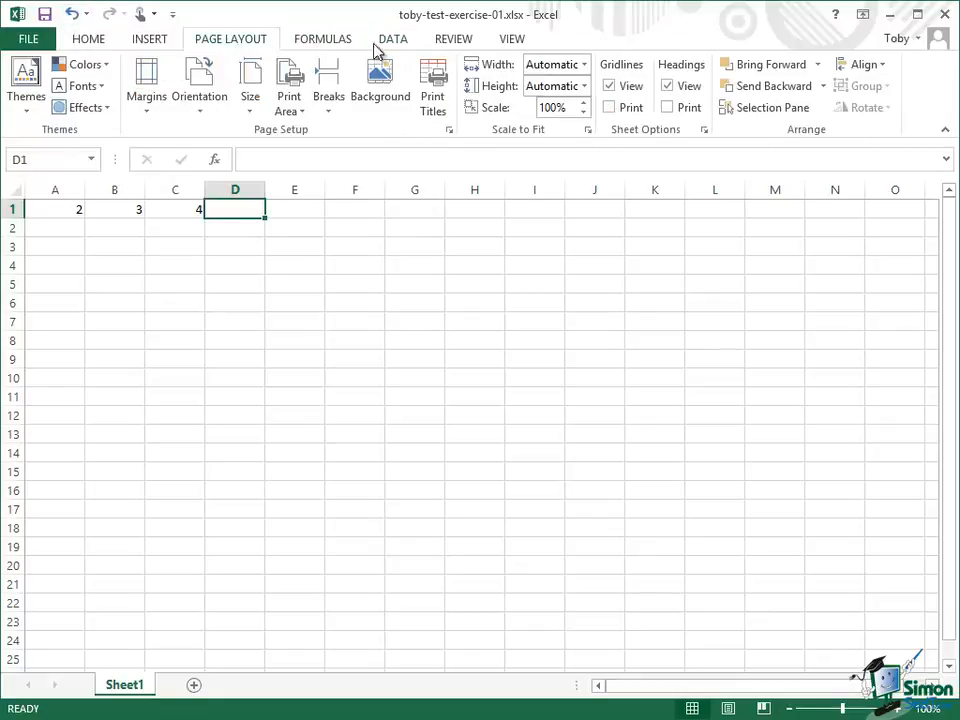
left_click(452, 43)
left_click(95, 43)
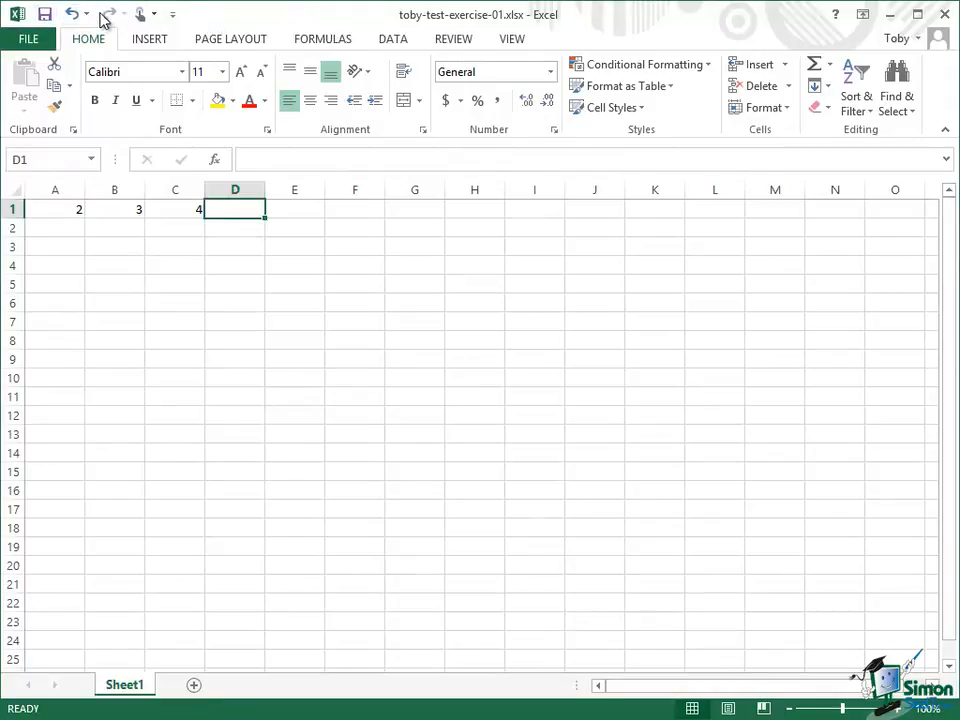
- Add the Open command to the Quick Access Toolbar
left_click(173, 18)
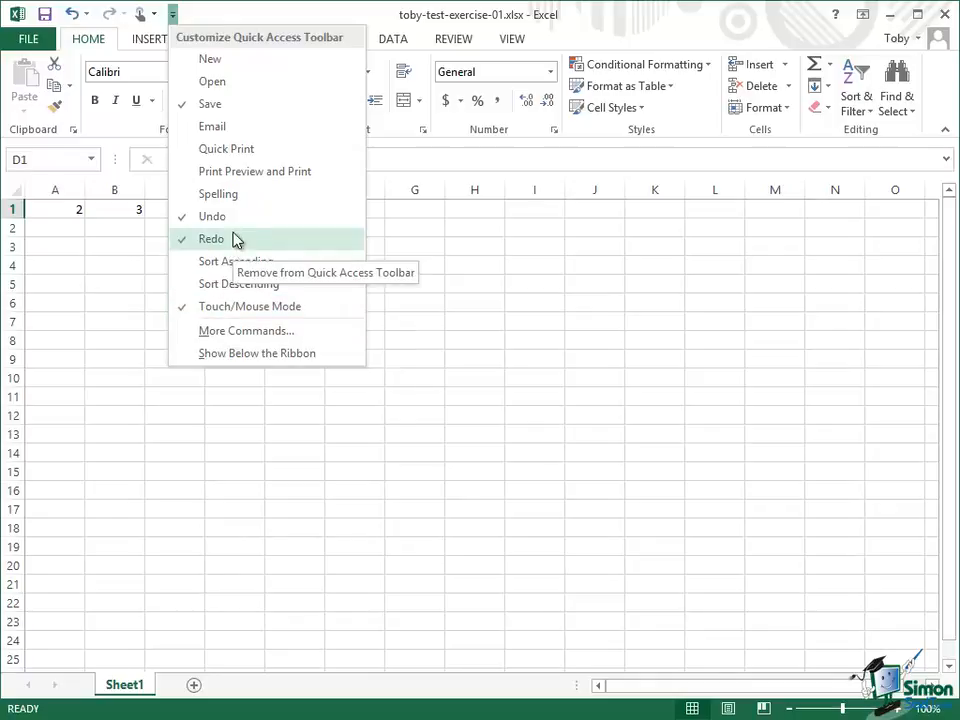
left_click(216, 84)
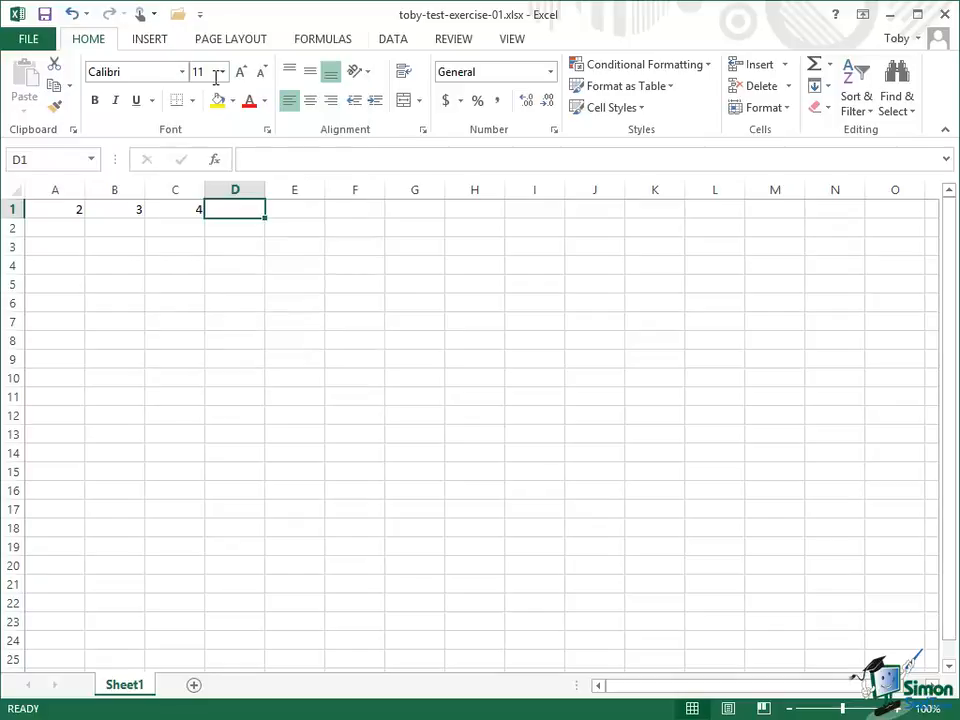
- Remove Touch/Mouse Mode from the Quick Access Toolbar and add it back again
left_click(201, 16)
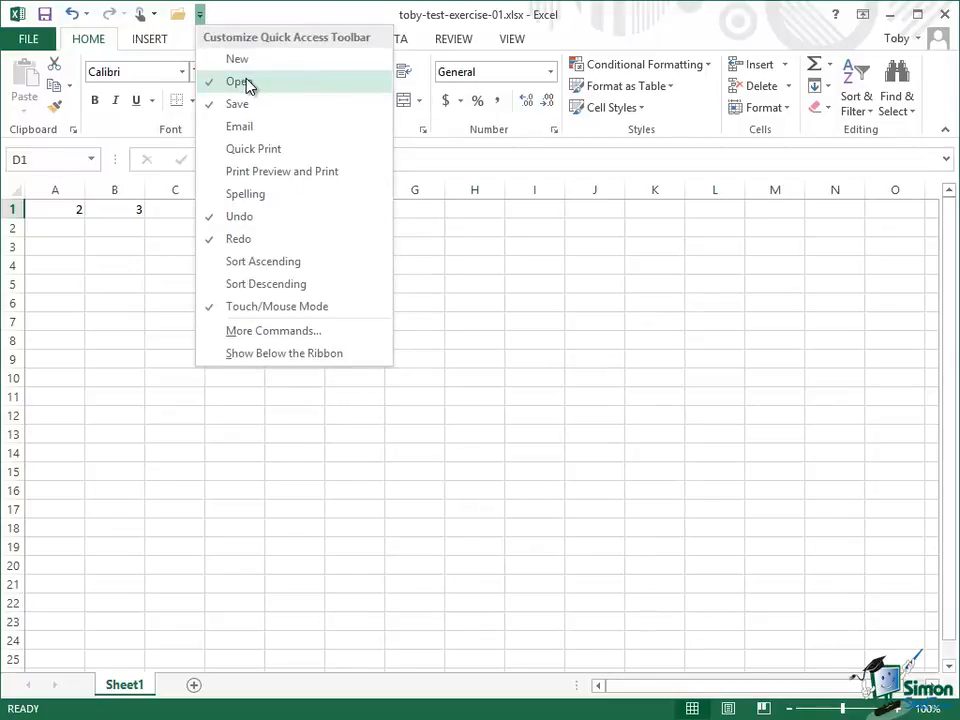
left_click(282, 307)
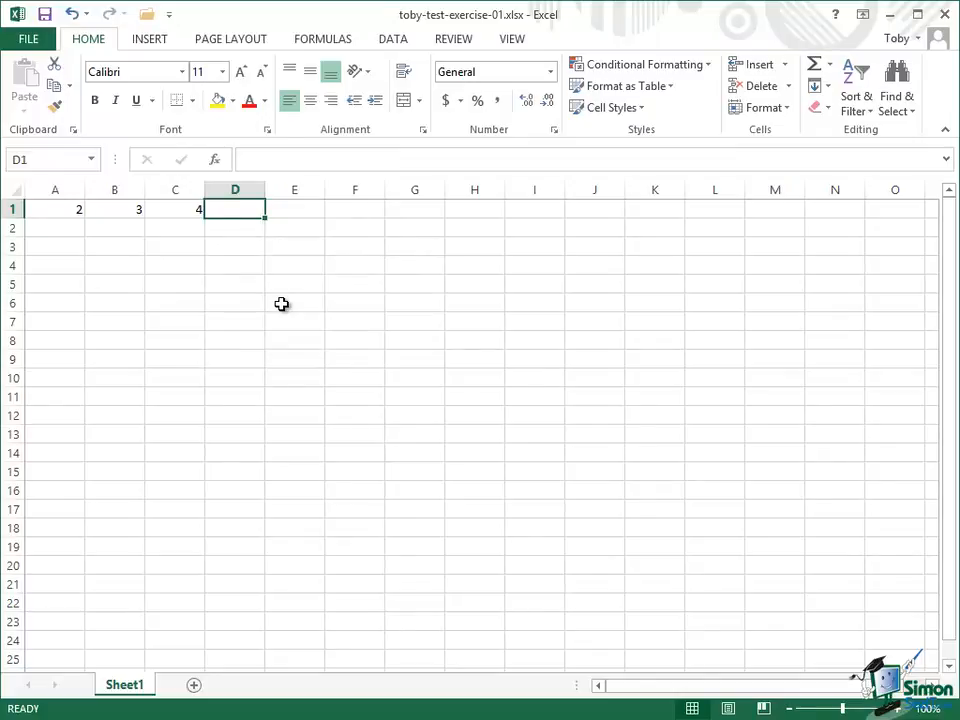
left_click(169, 14)
- Show the Quick Access Toolbar below the ribbon, and return it to its place above the ribbon
left_click(200, 14)
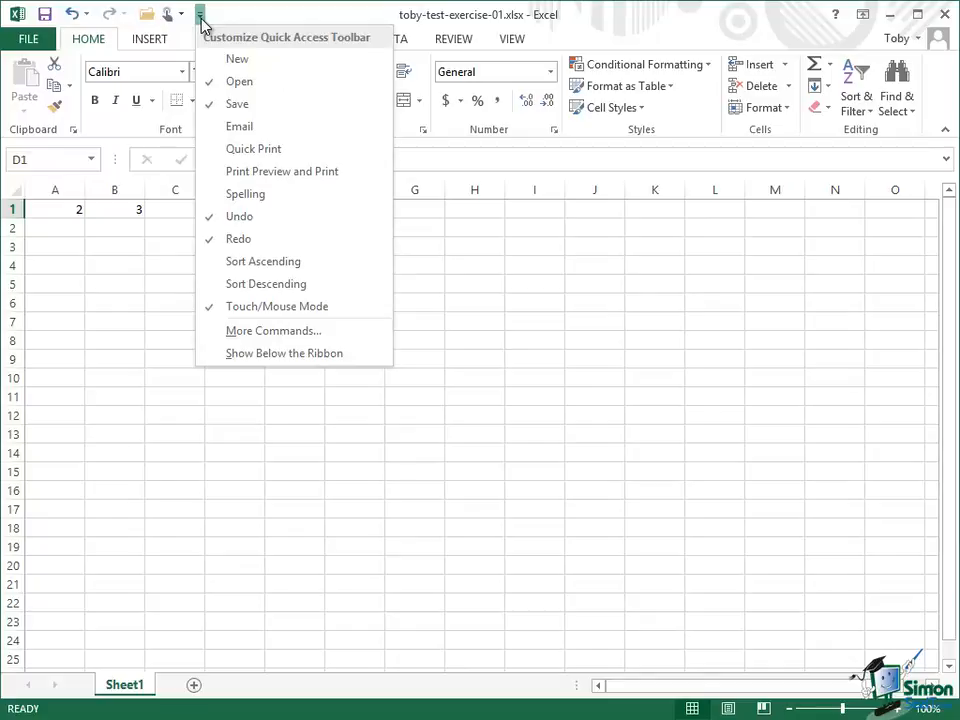
left_click(262, 354)
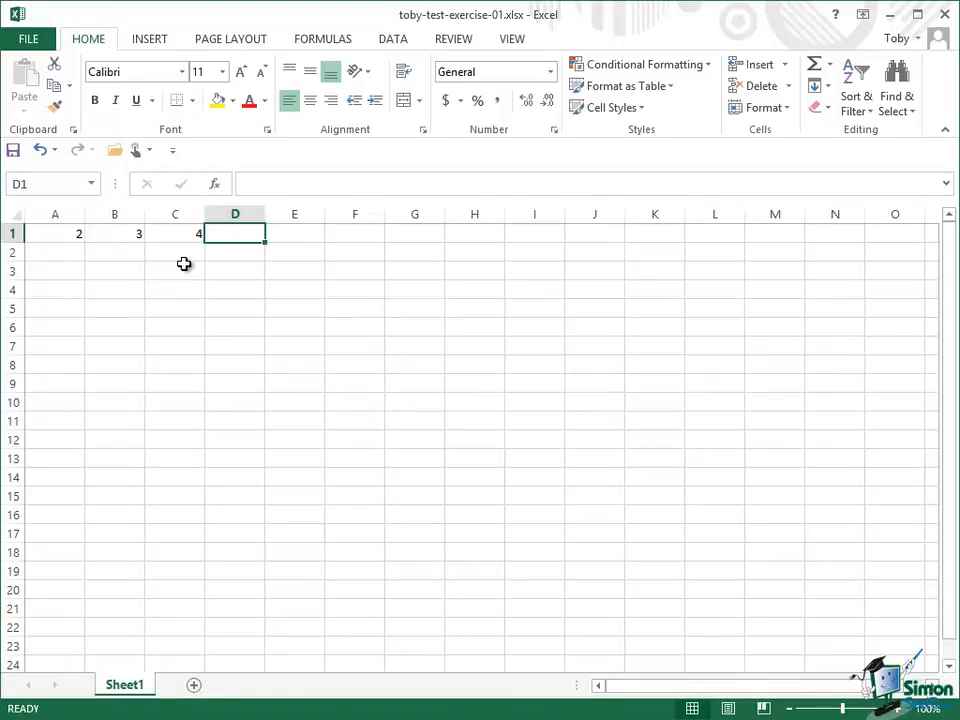
left_click(173, 150)
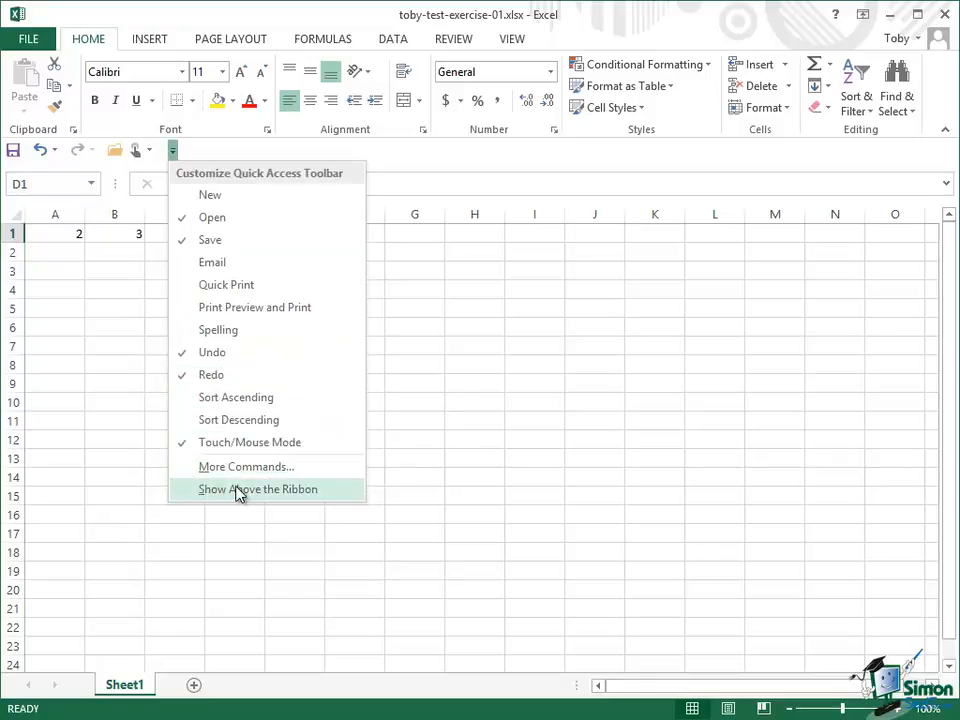
left_click(238, 490)
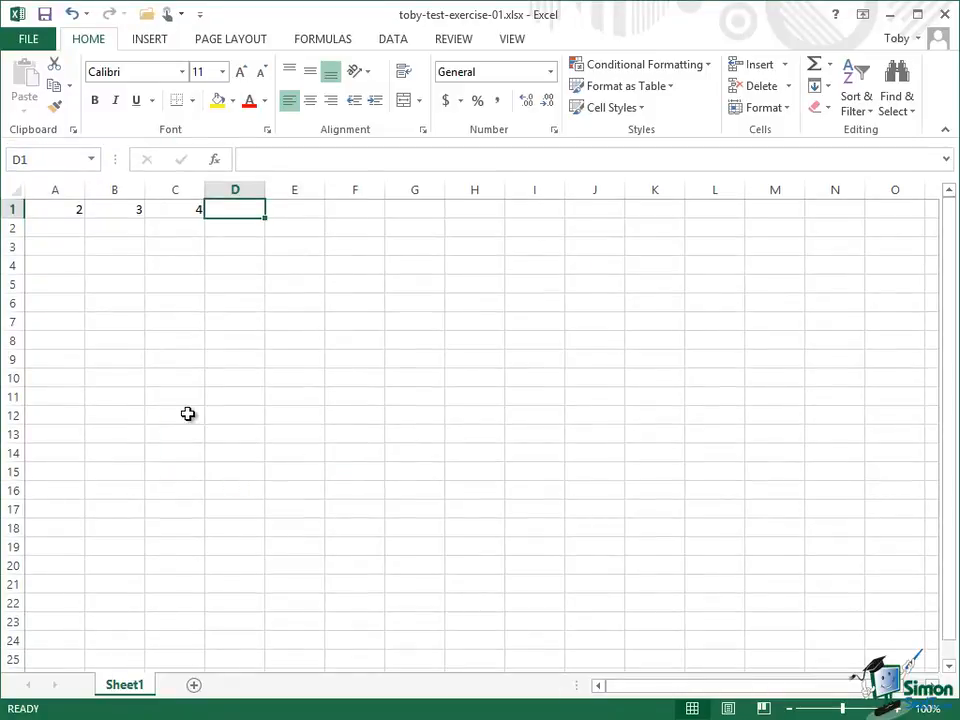
- Add the Font Size command from Popular Commands to the Quick Access Toolbar for all documents
left_click(201, 16)
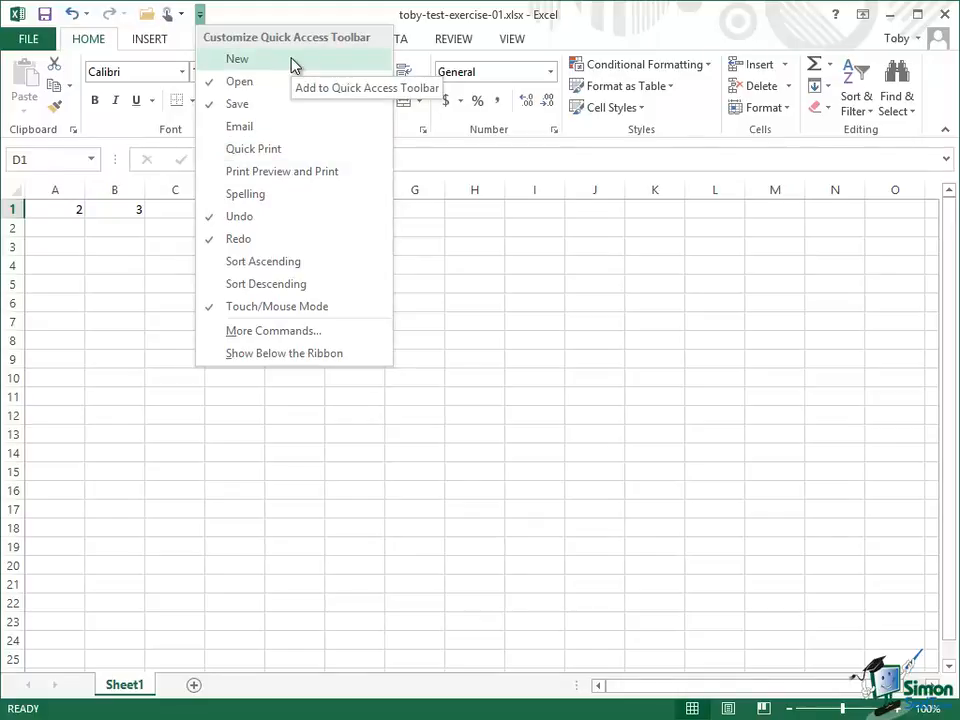
left_click(272, 331)
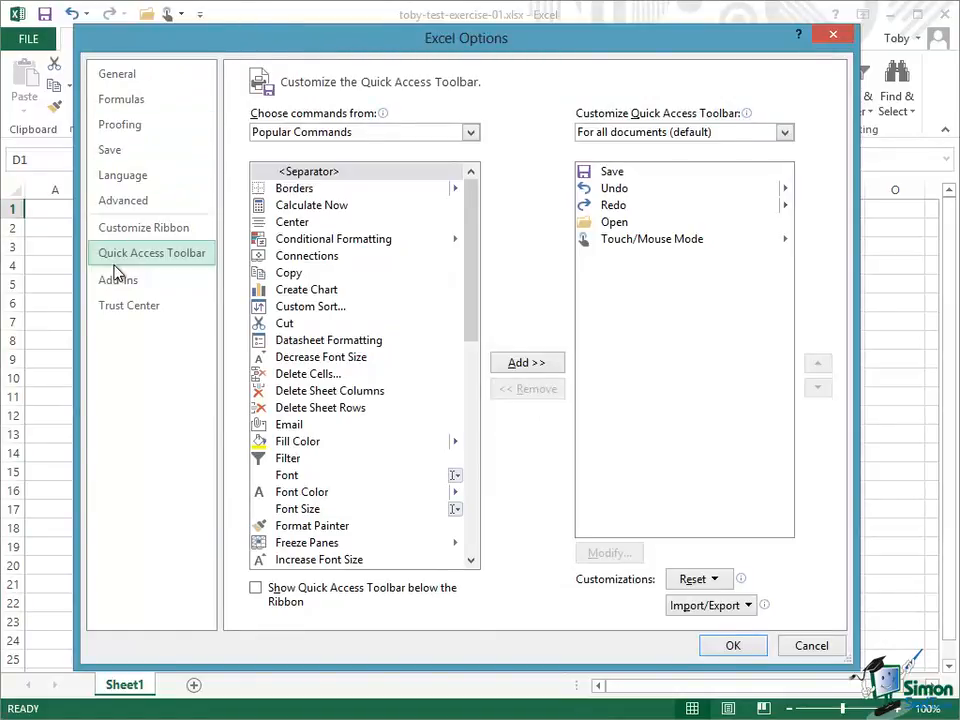
left_click(197, 254)
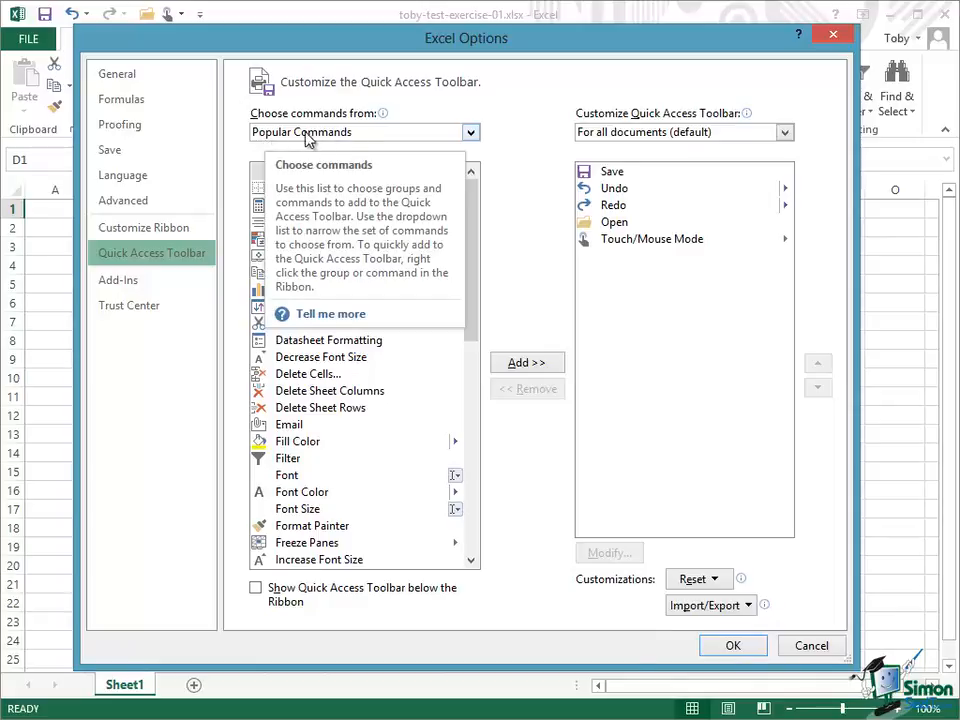
left_click(472, 138)
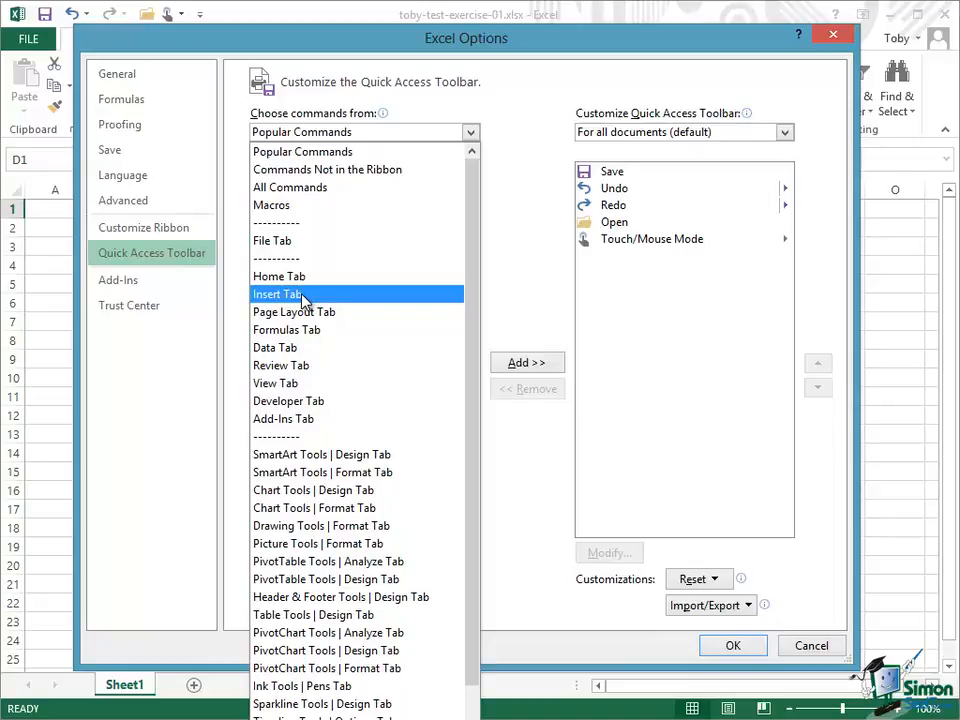
left_click(375, 152)
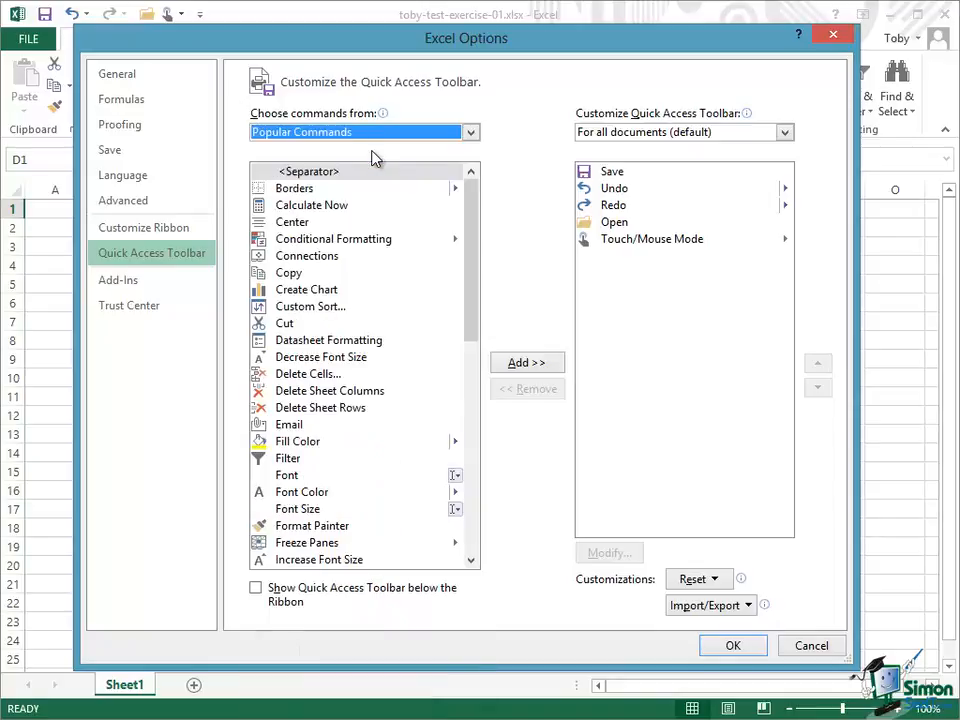
left_click(307, 512)
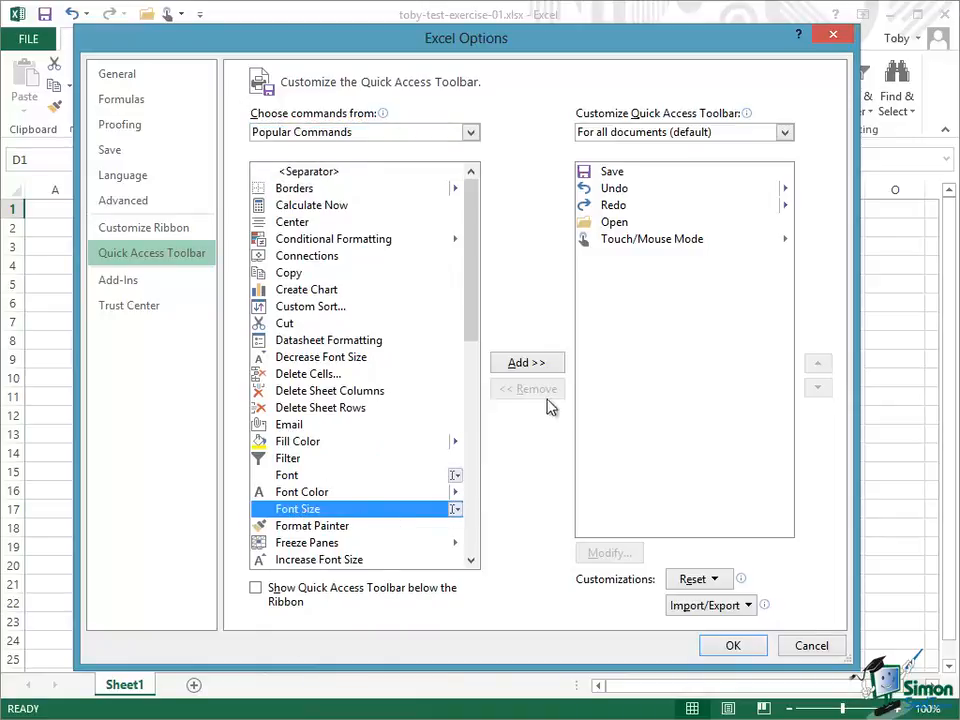
left_click(530, 363)
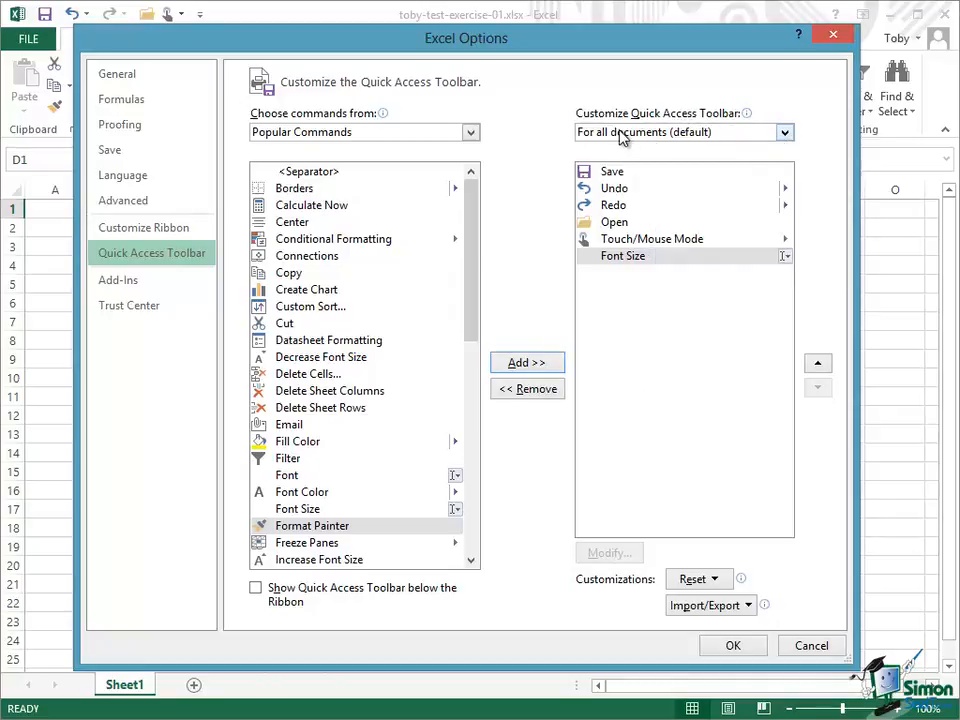
left_click(786, 134)
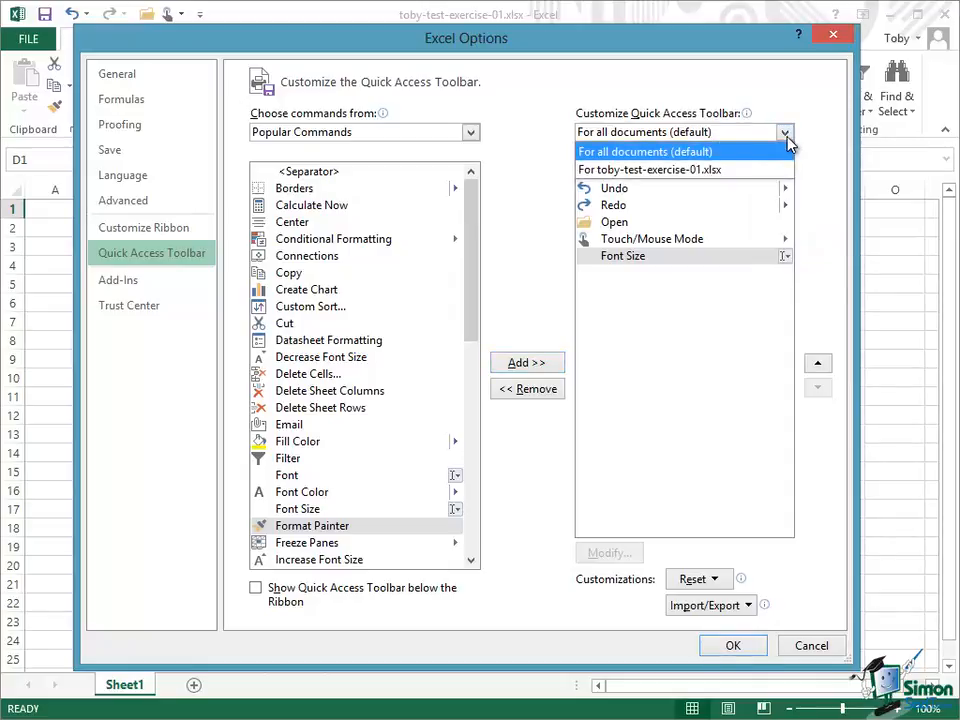
left_click(724, 155)
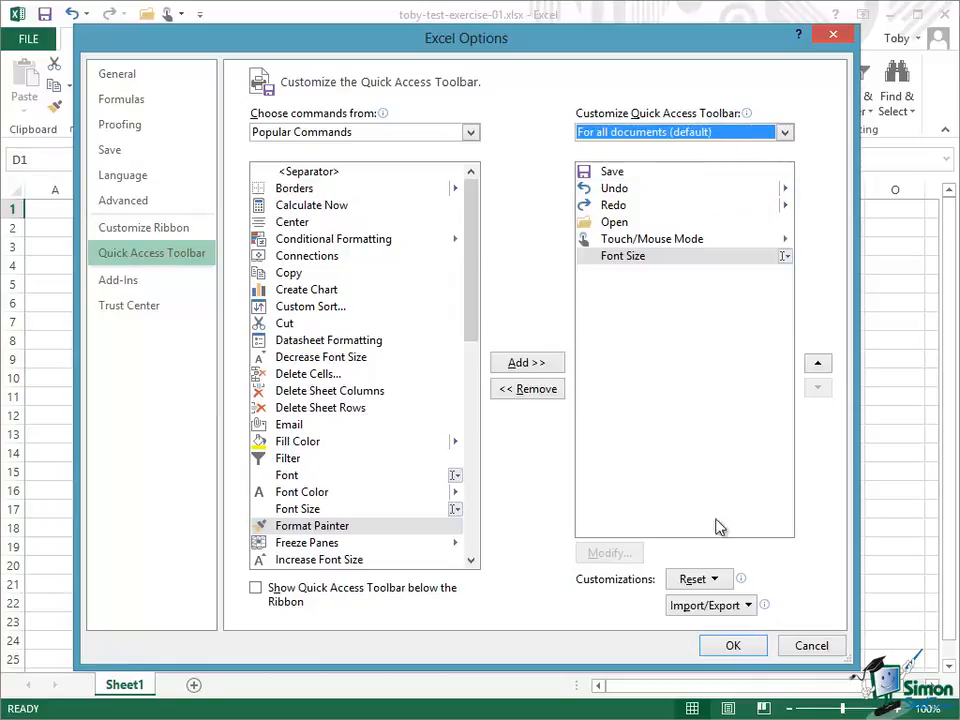
left_click(727, 643)
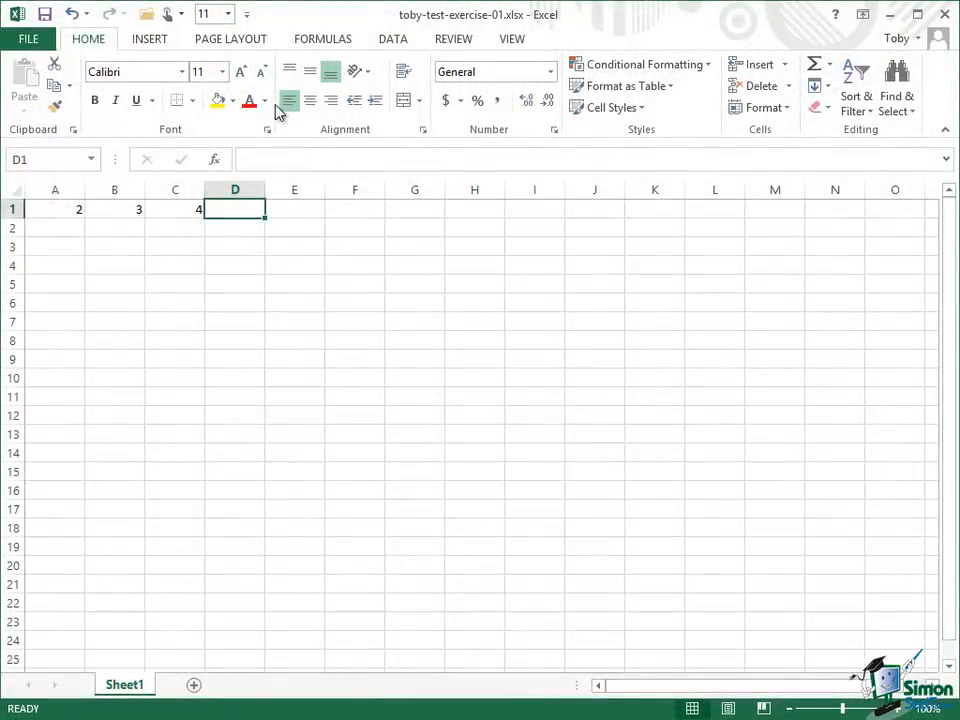
- Open the Quick Access Toolbar customization options and remove Font Size from the toolbar's commands
left_click(248, 18)
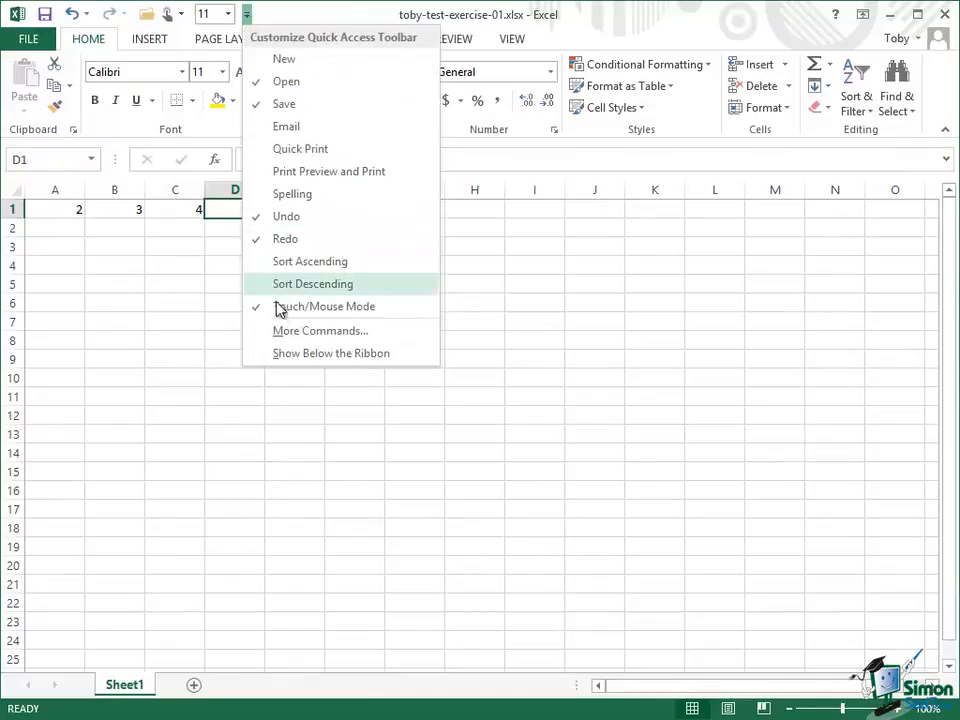
left_click(283, 334)
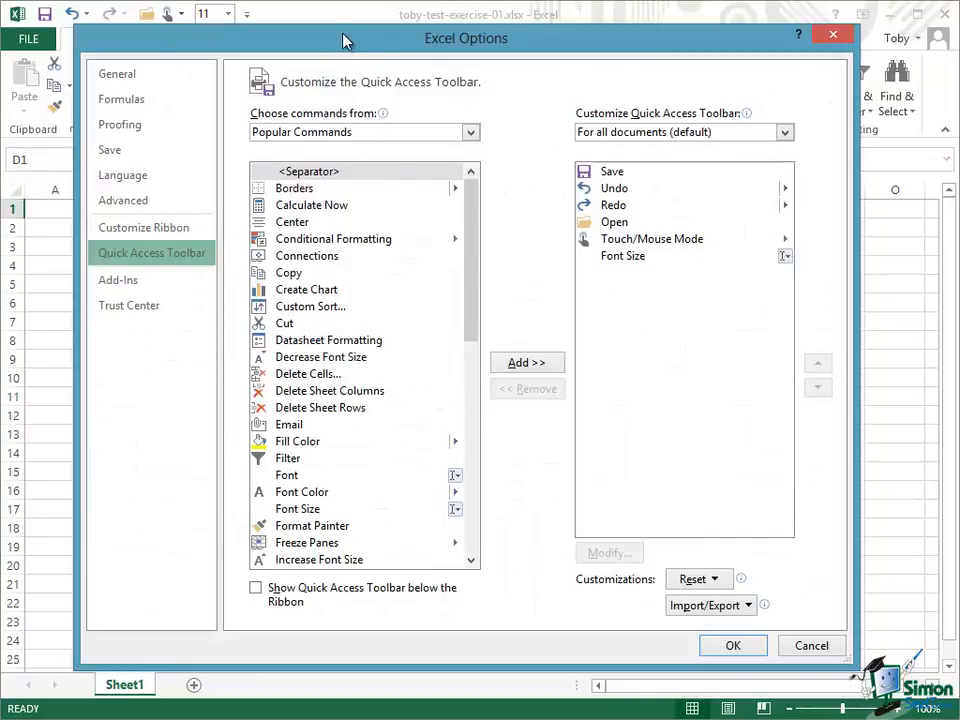
left_click(628, 262)
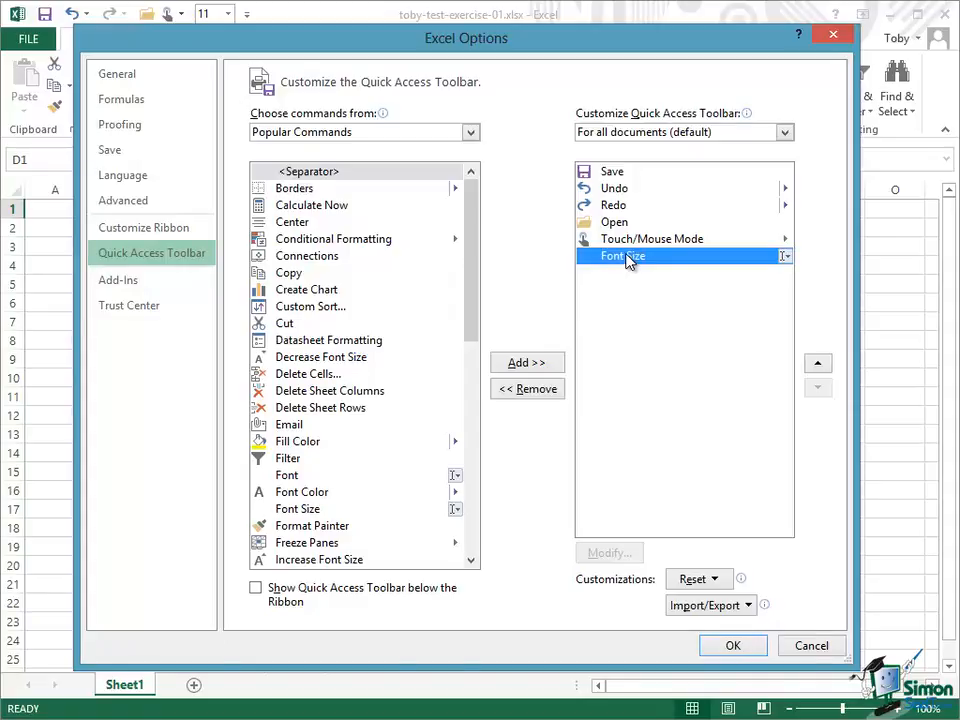
left_click(539, 394)
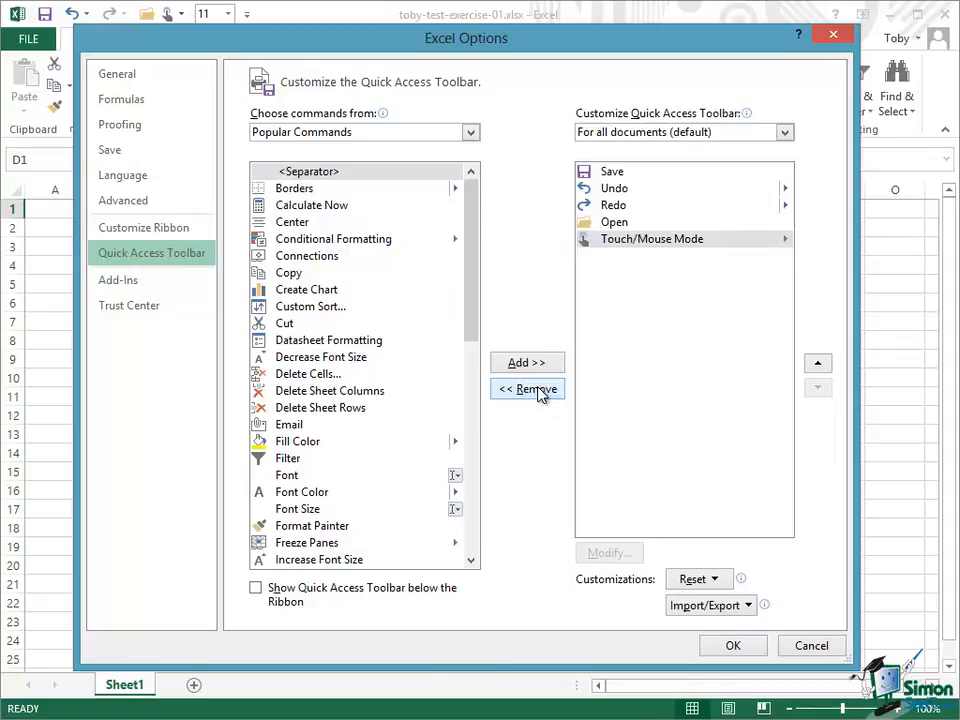
- Move Touch/Mouse Mode up three places in the Quick Access Toolbar order, directly after Save, and apply the change
left_click(613, 240)
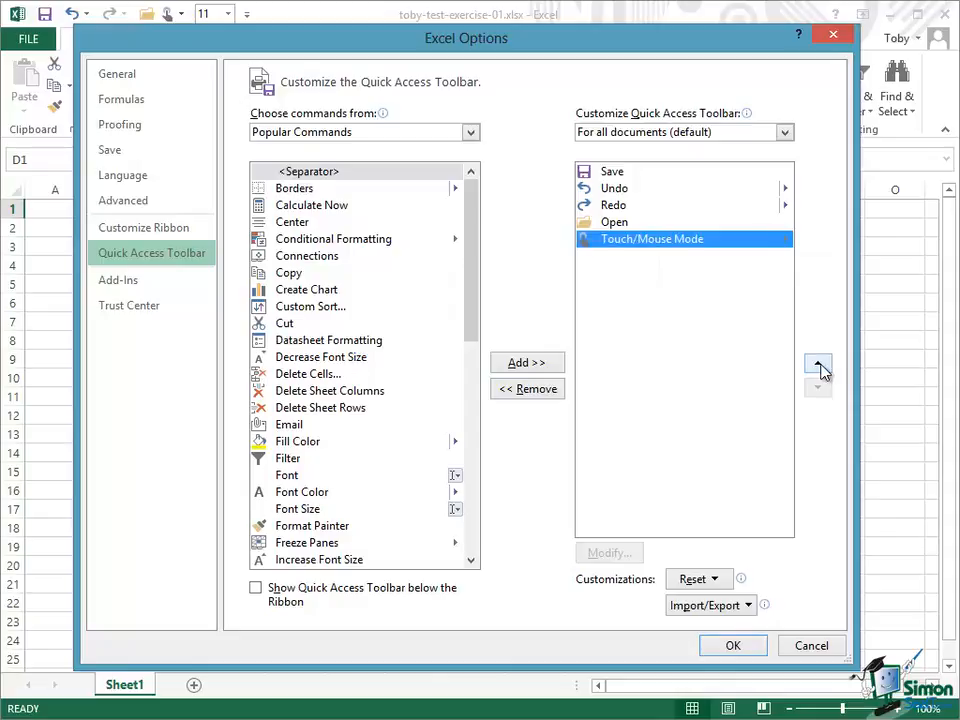
left_click(819, 366)
left_click(819, 366)
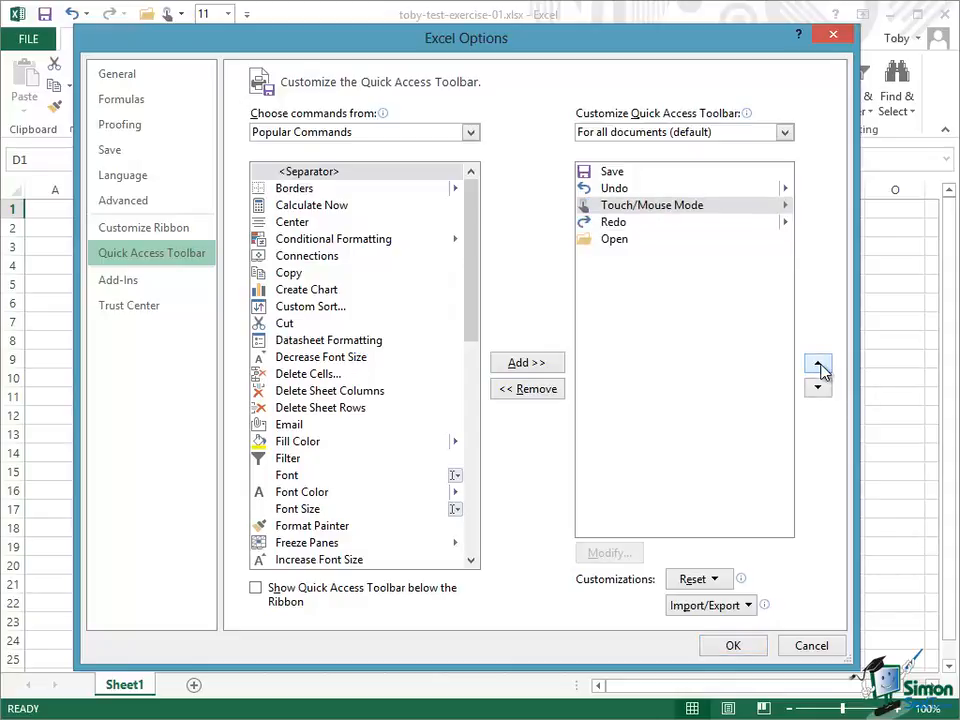
left_click(819, 366)
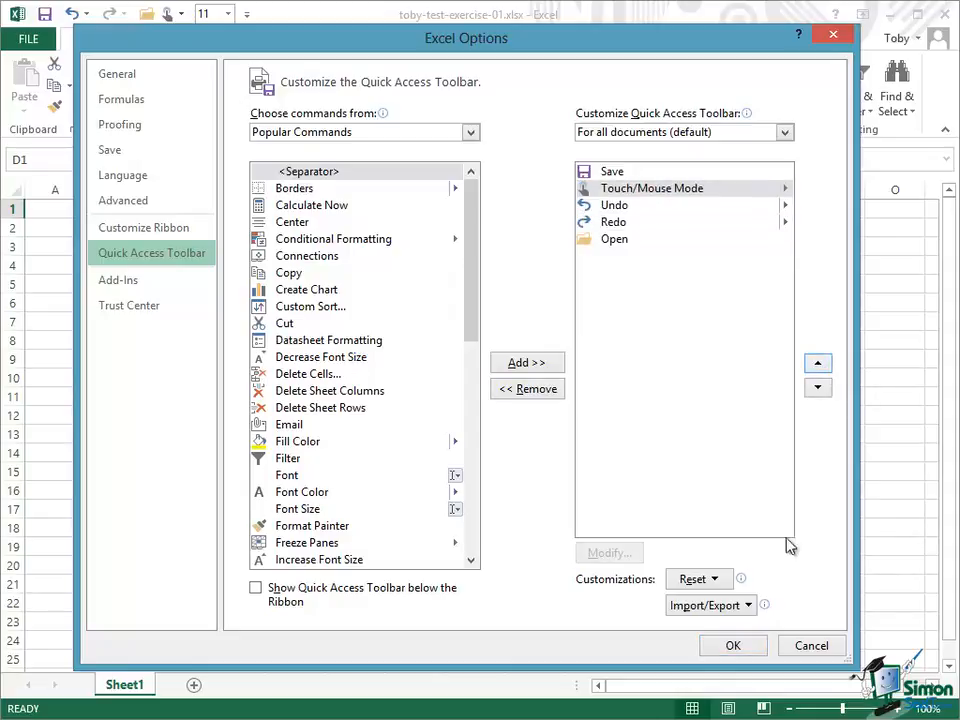
left_click(736, 645)
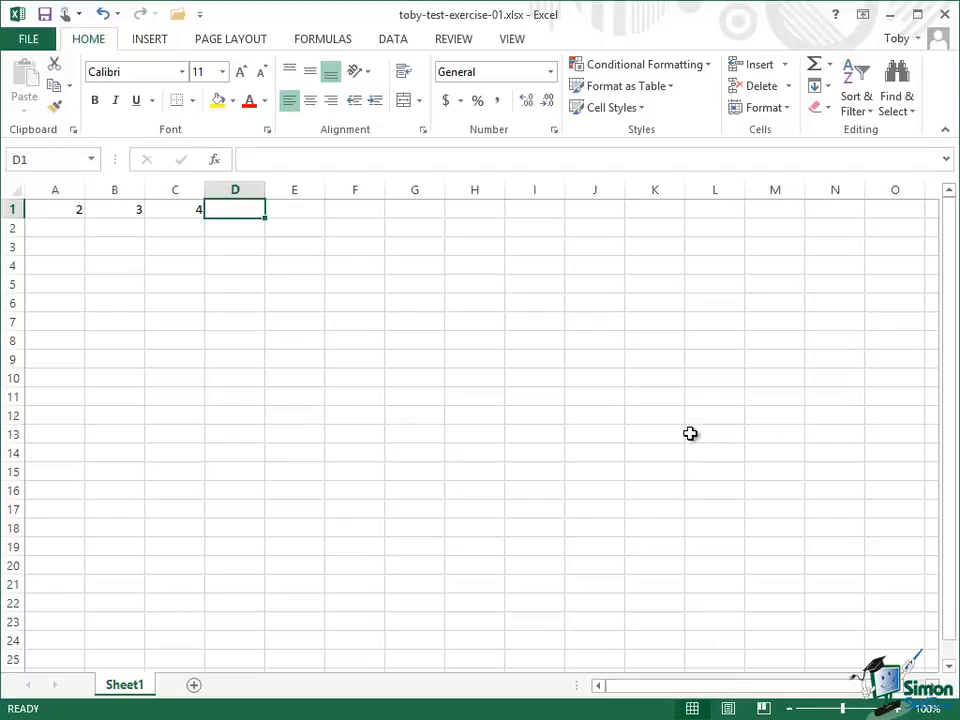
- Switch the spacing between commands to Touch mode
left_click(66, 16)
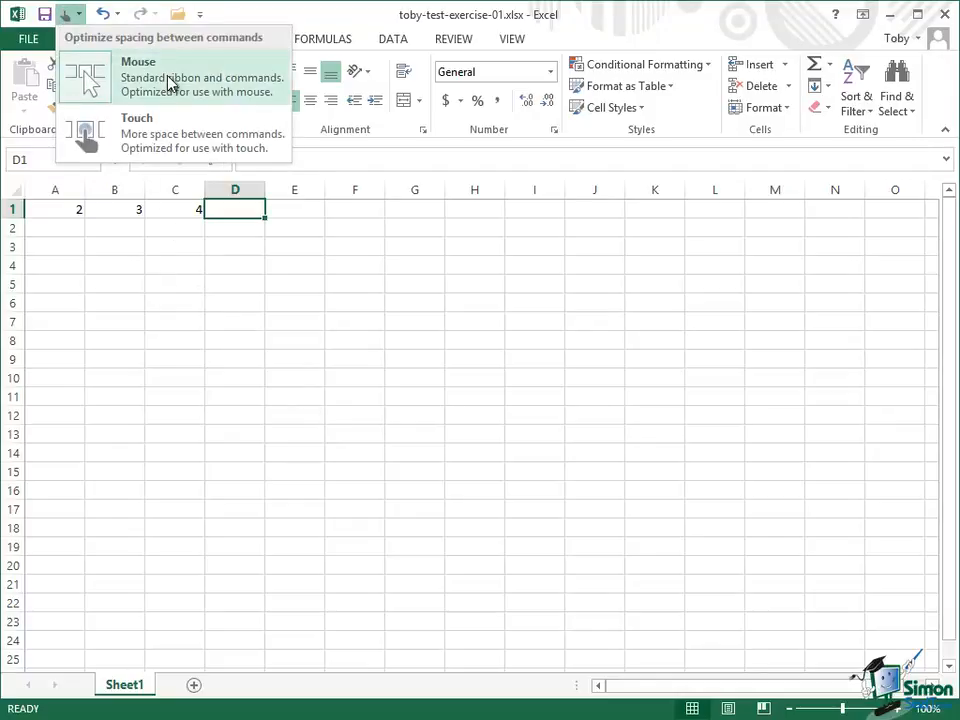
left_click(175, 135)
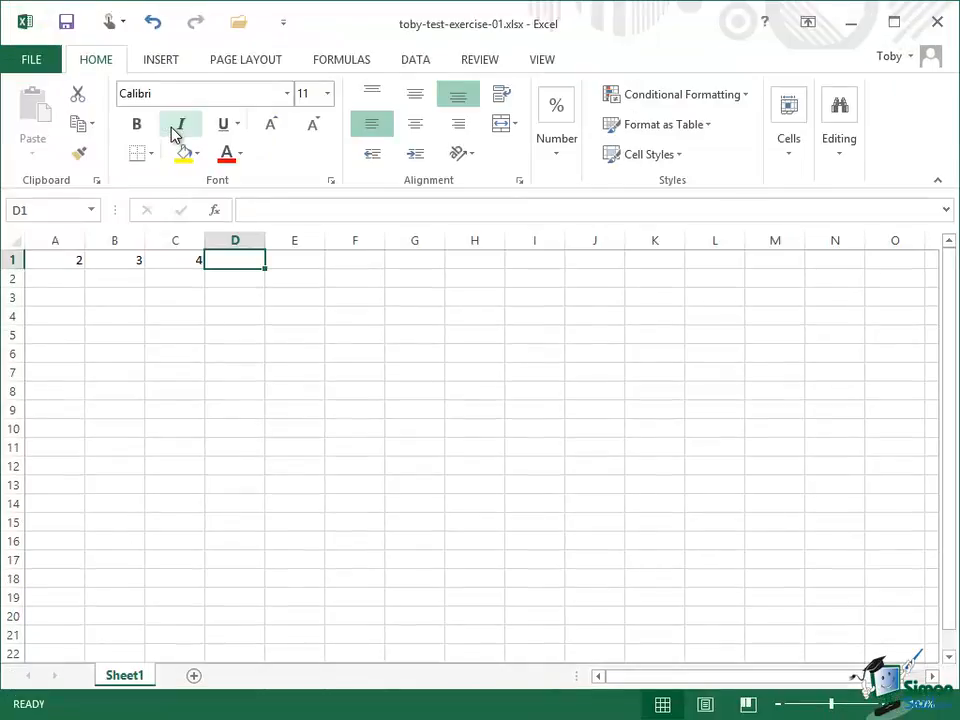